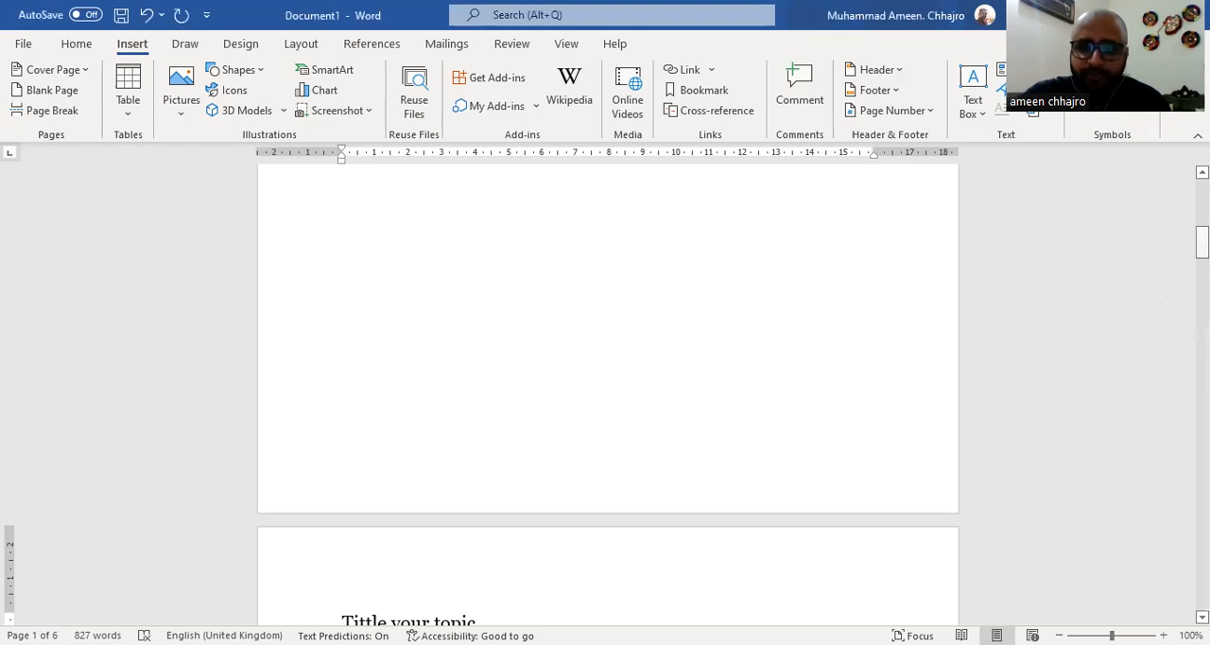
Insert a centred page number at the top of the Introduction page using the Plain Number 2 style
{"action": "left_click_drag", "start_coordinate": [1202, 242], "coordinate": [1202, 256]}
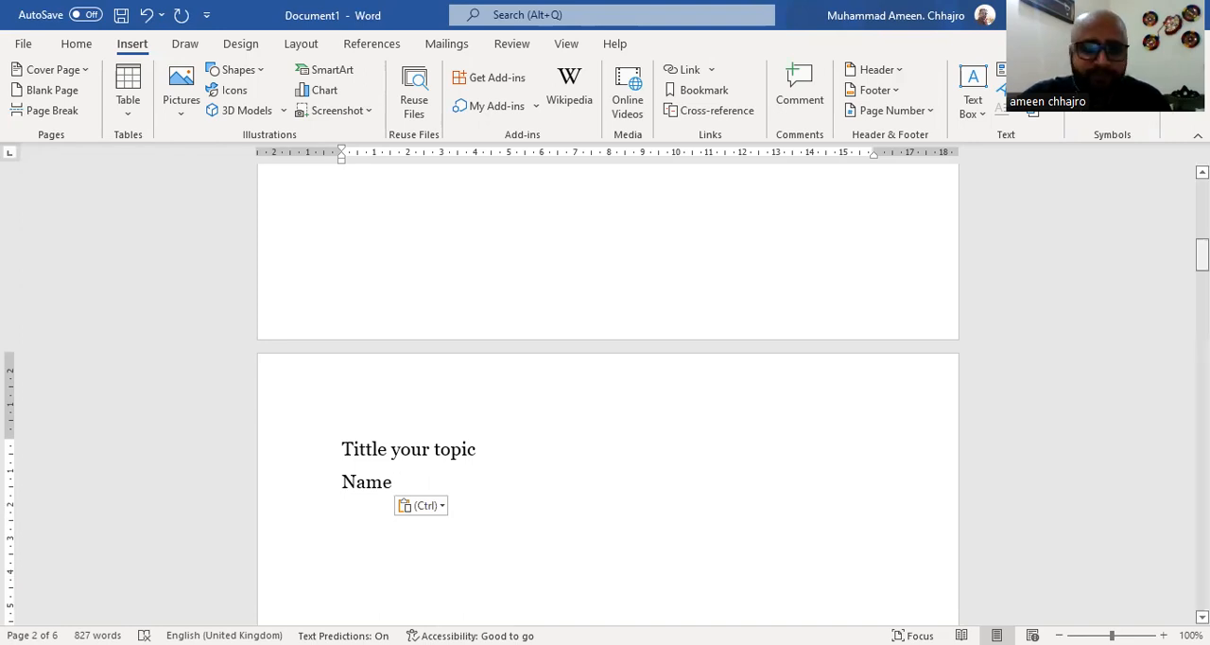
{"action": "left_click_drag", "start_coordinate": [1202, 254], "coordinate": [1201, 408]}
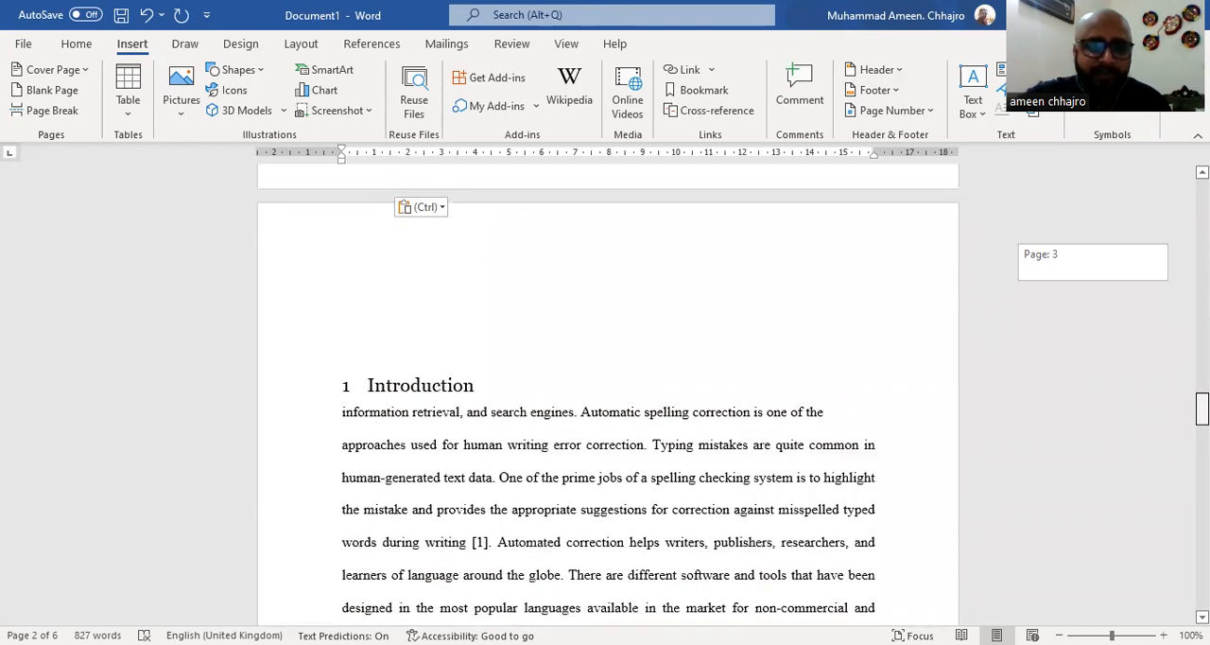
{"action": "left_click", "coordinate": [496, 284]}
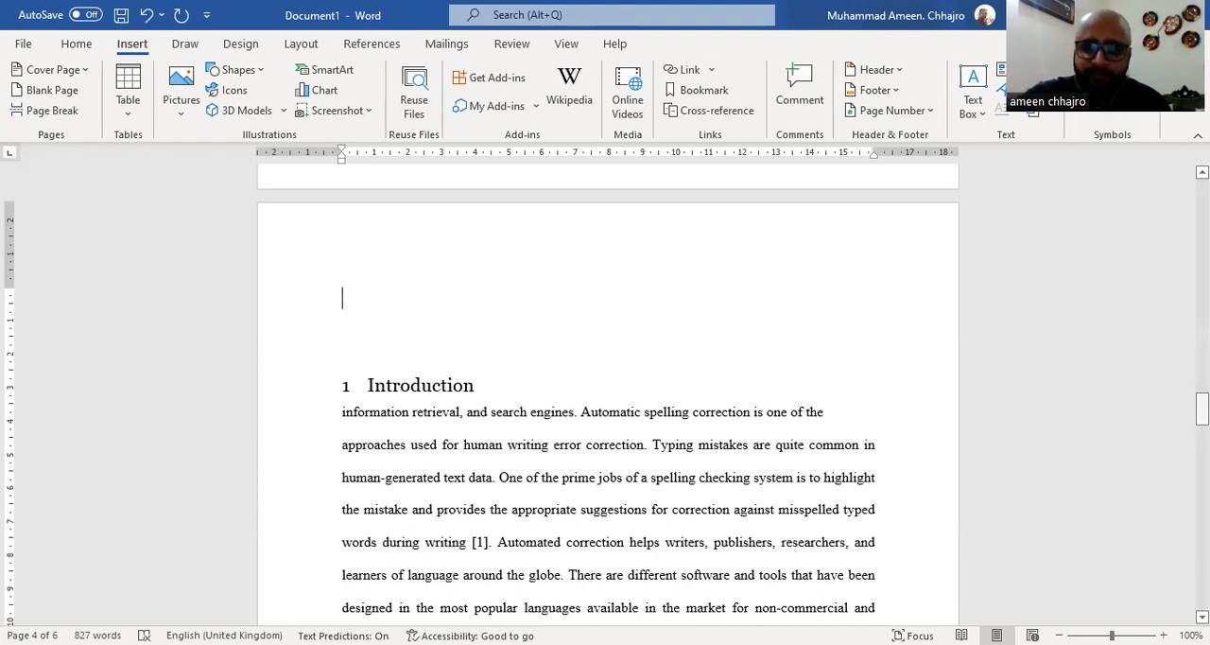
{"action": "key", "text": "ctrl+v"}
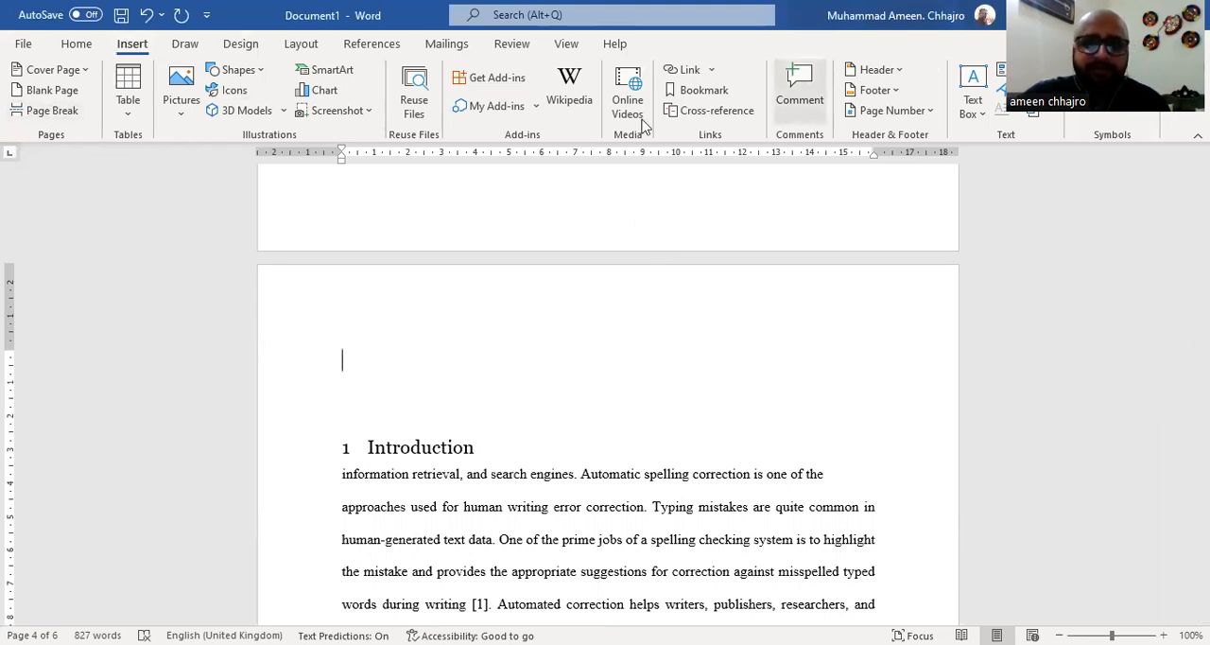
{"action": "left_click", "coordinate": [930, 115]}
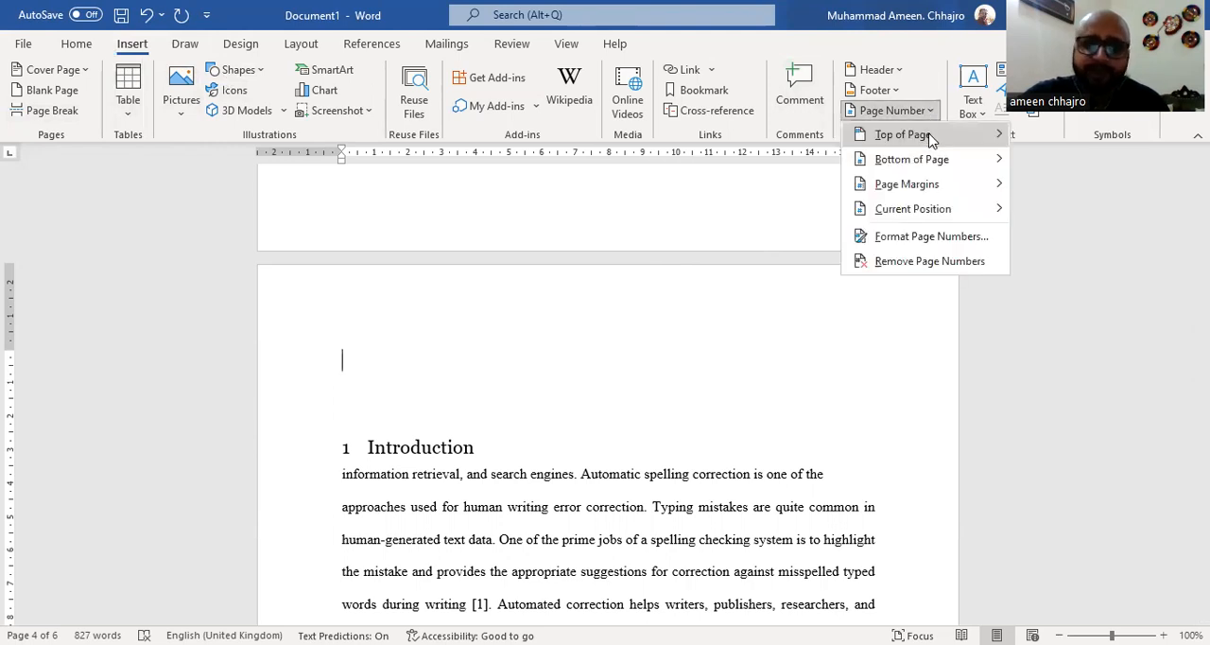
{"action": "mouse_move", "coordinate": [930, 139]}
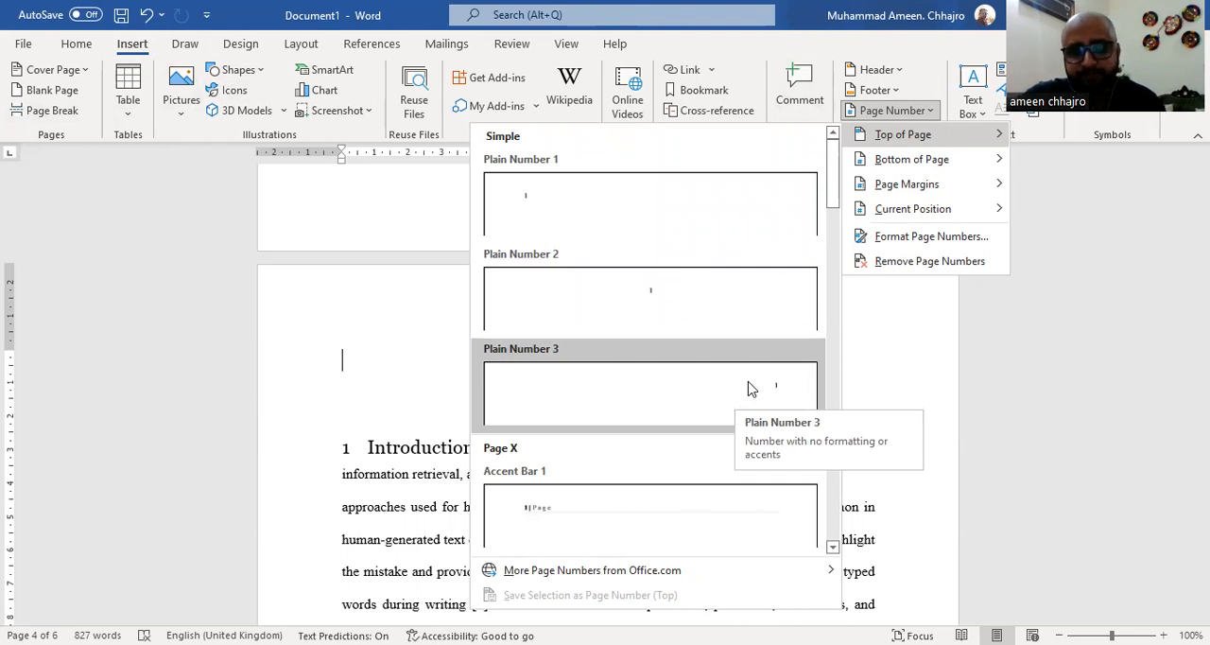
{"action": "left_click", "coordinate": [658, 301]}
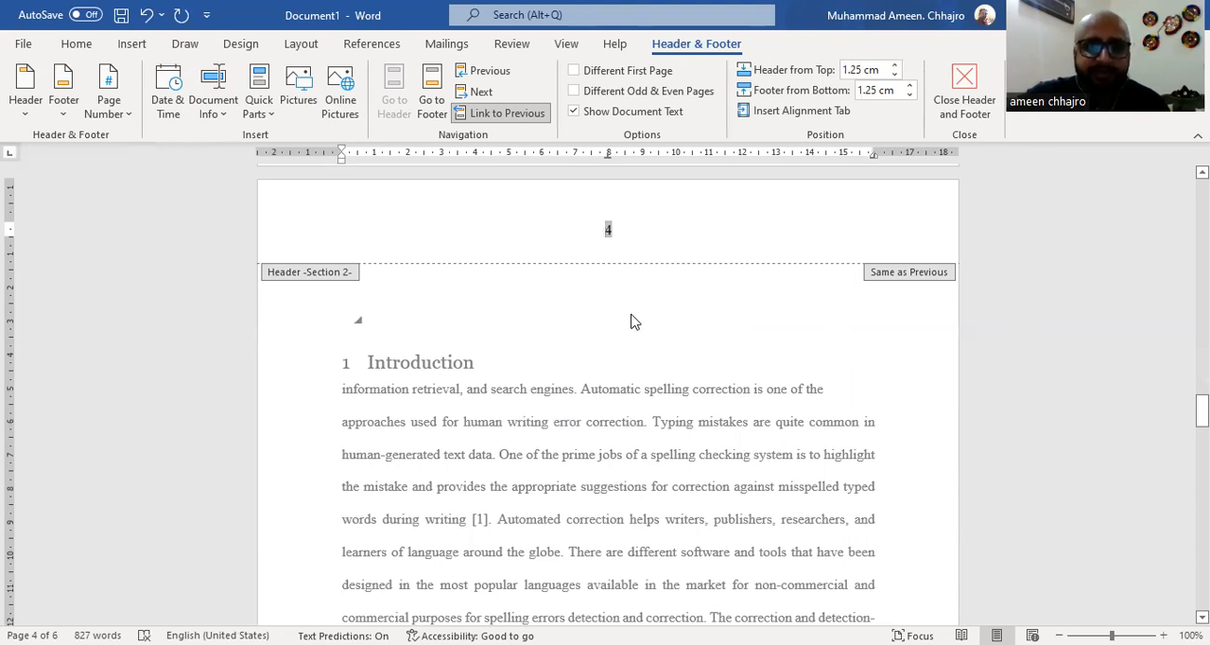
Delete the page number from the Introduction page's header and close header editing
{"action": "left_click_drag", "start_coordinate": [1201, 410], "coordinate": [1202, 268]}
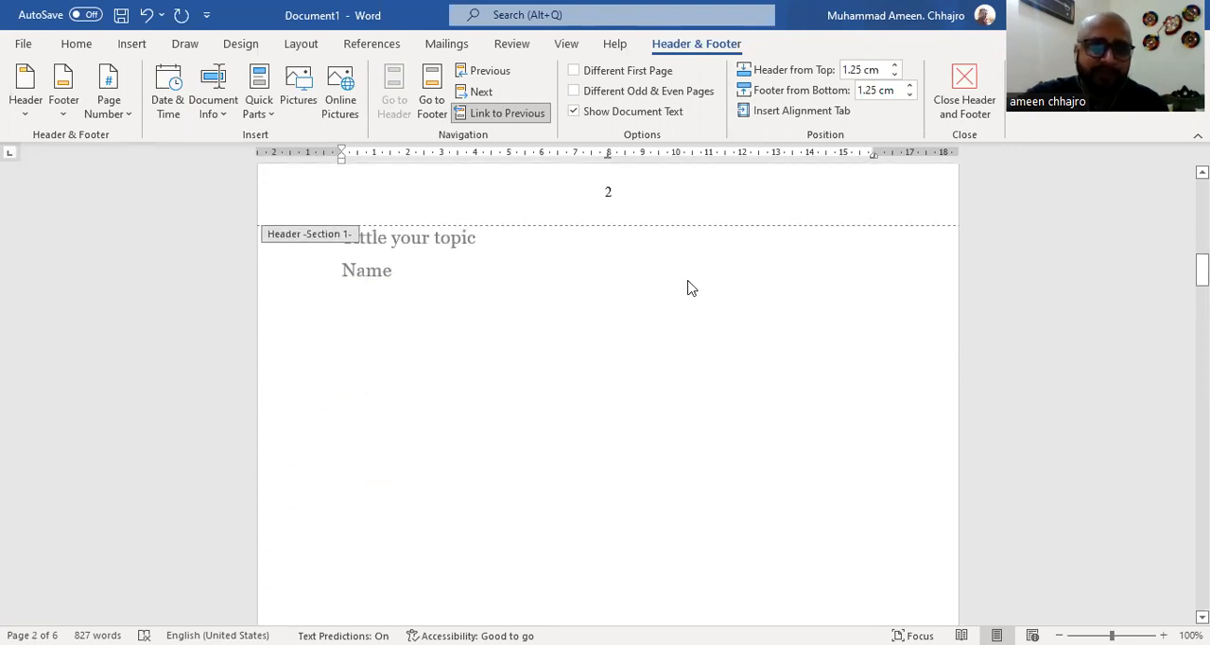
{"action": "left_click_drag", "start_coordinate": [1202, 269], "coordinate": [1202, 401]}
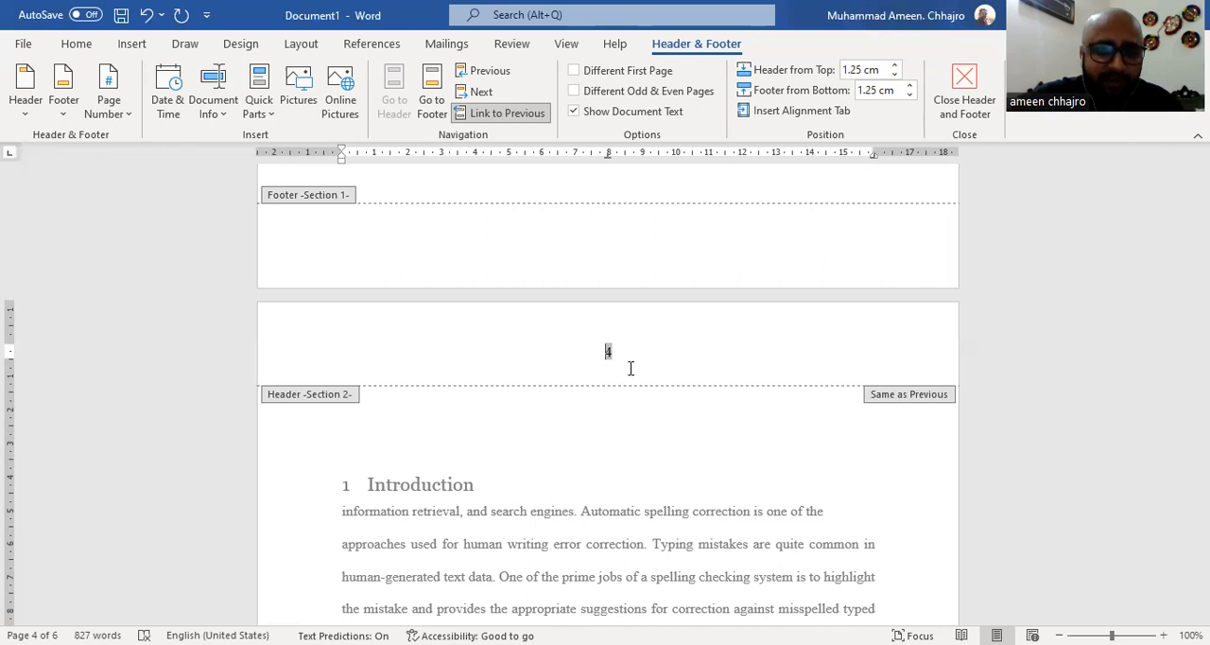
{"action": "key", "text": "Delete"}
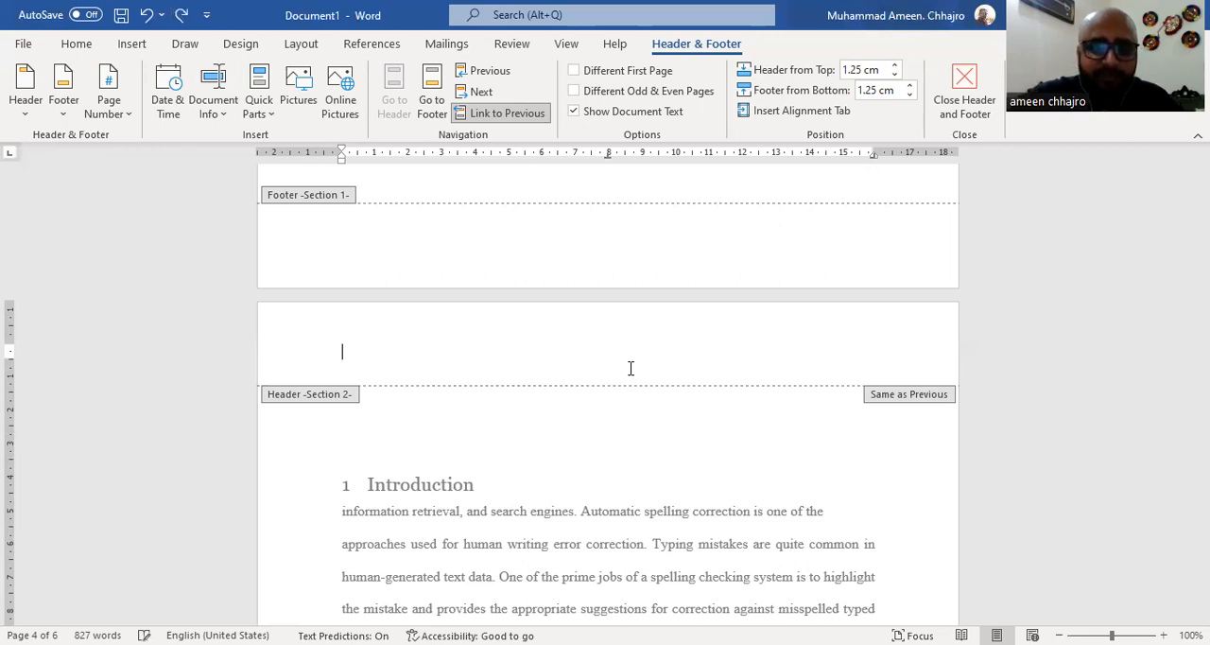
{"action": "left_click", "coordinate": [956, 108]}
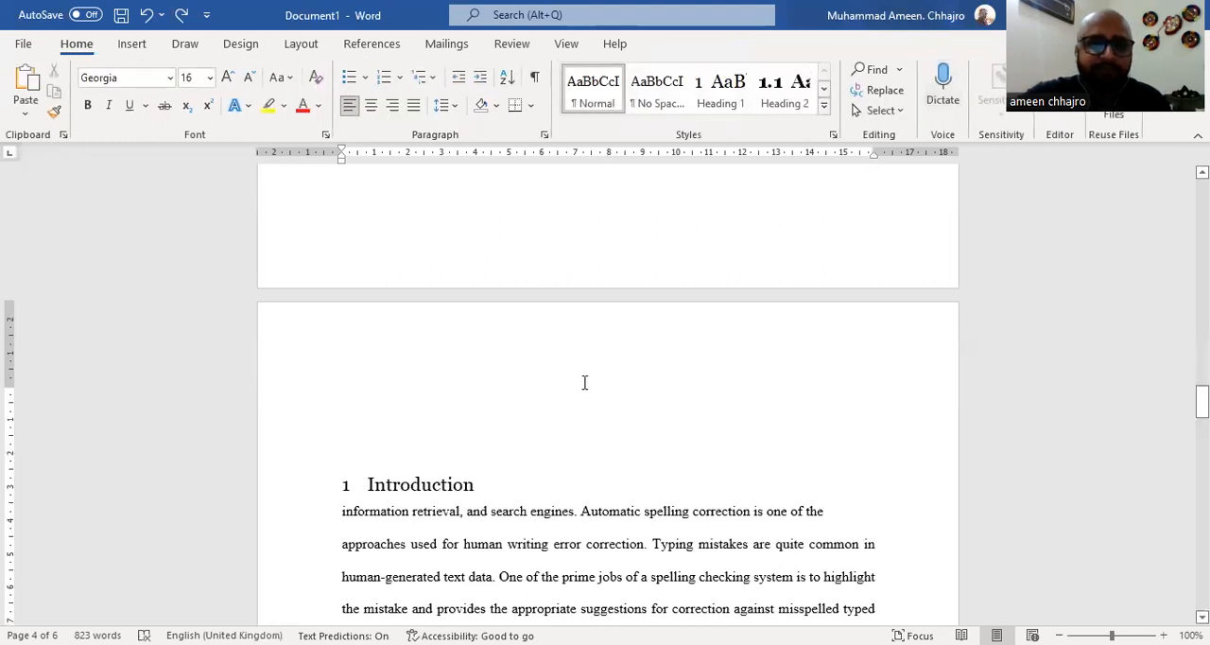
Insert a Next Page section break on the blank line below the table of contents
{"action": "left_click_drag", "start_coordinate": [1201, 401], "coordinate": [1201, 346]}
{"action": "left_click", "coordinate": [442, 400]}
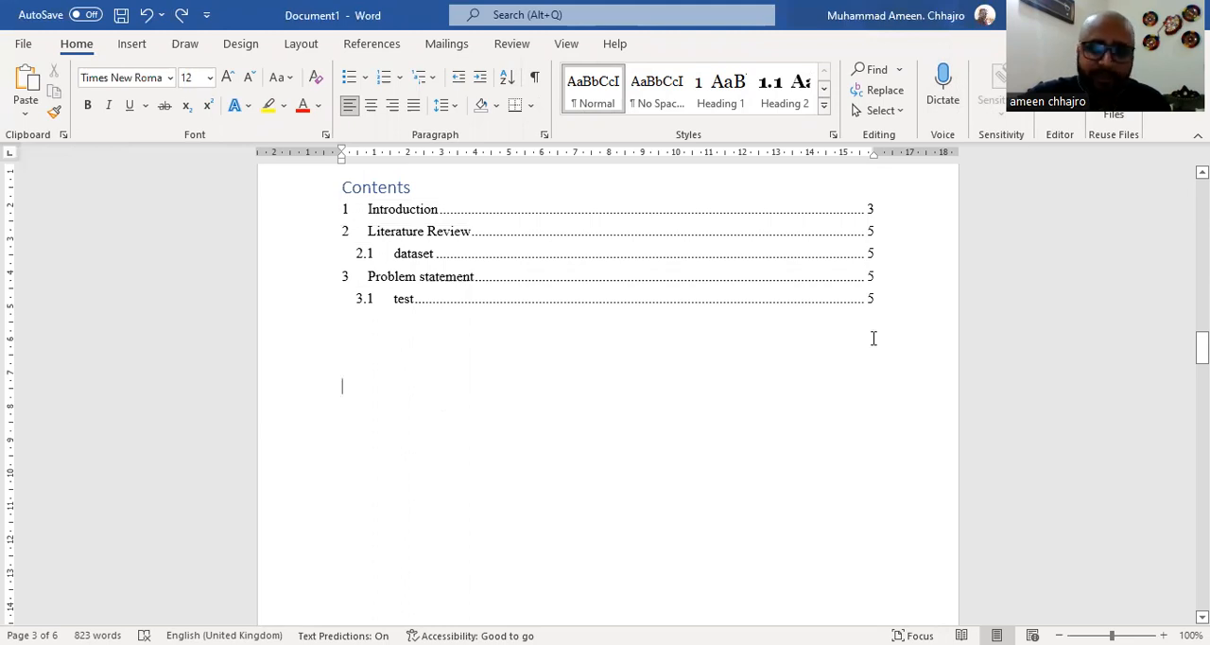
{"action": "left_click_drag", "start_coordinate": [1201, 348], "coordinate": [1201, 400]}
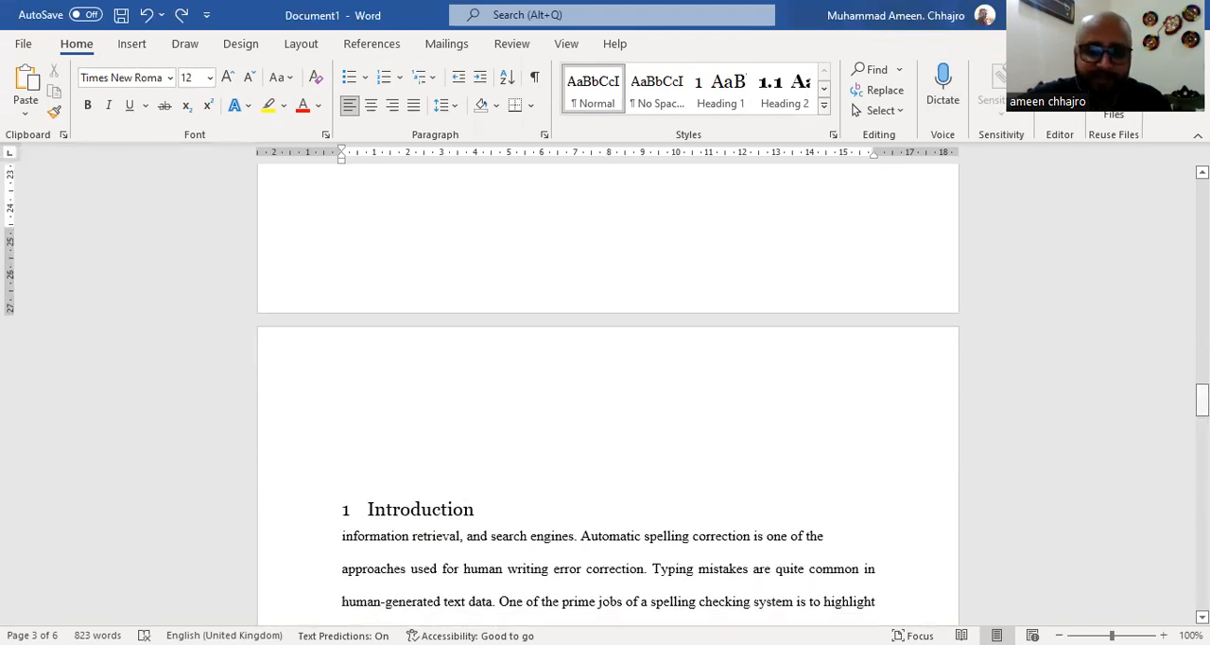
{"action": "left_click_drag", "start_coordinate": [1201, 400], "coordinate": [1201, 337]}
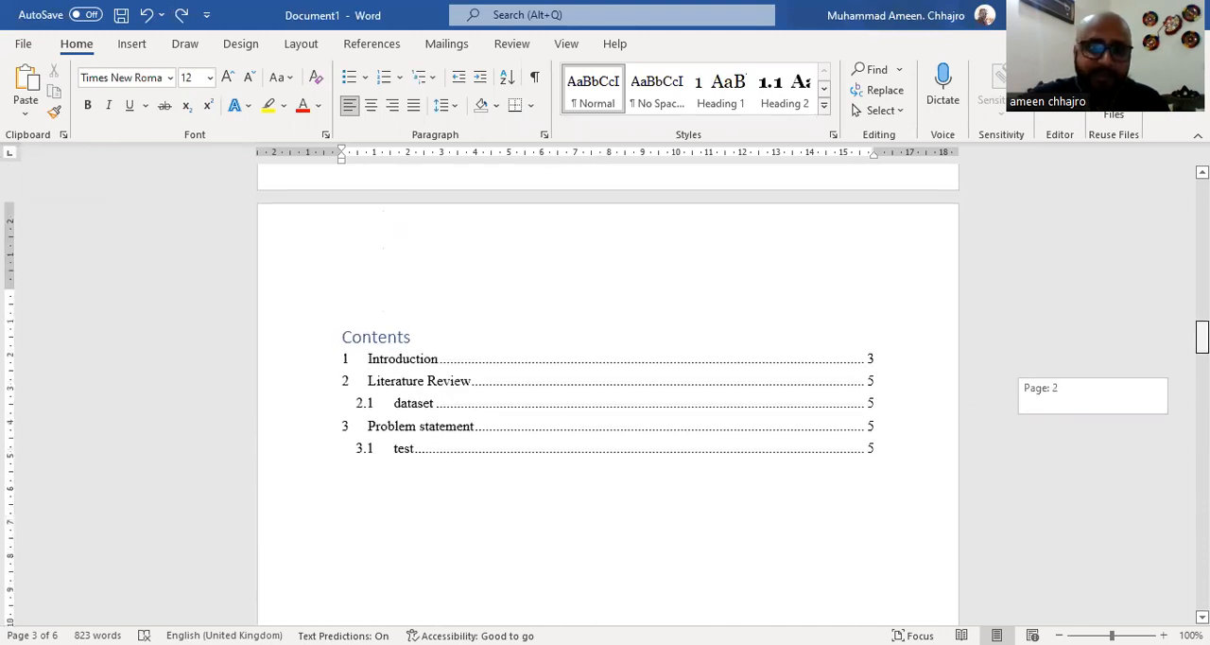
{"action": "left_click", "coordinate": [458, 535]}
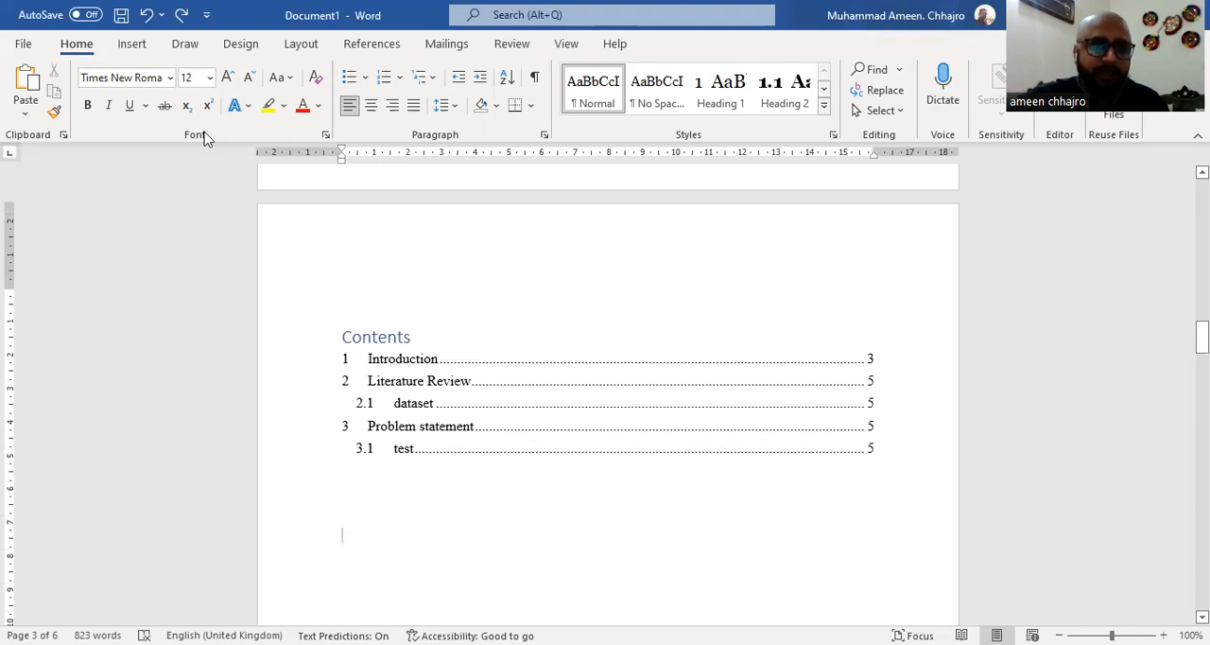
{"action": "left_click", "coordinate": [301, 47]}
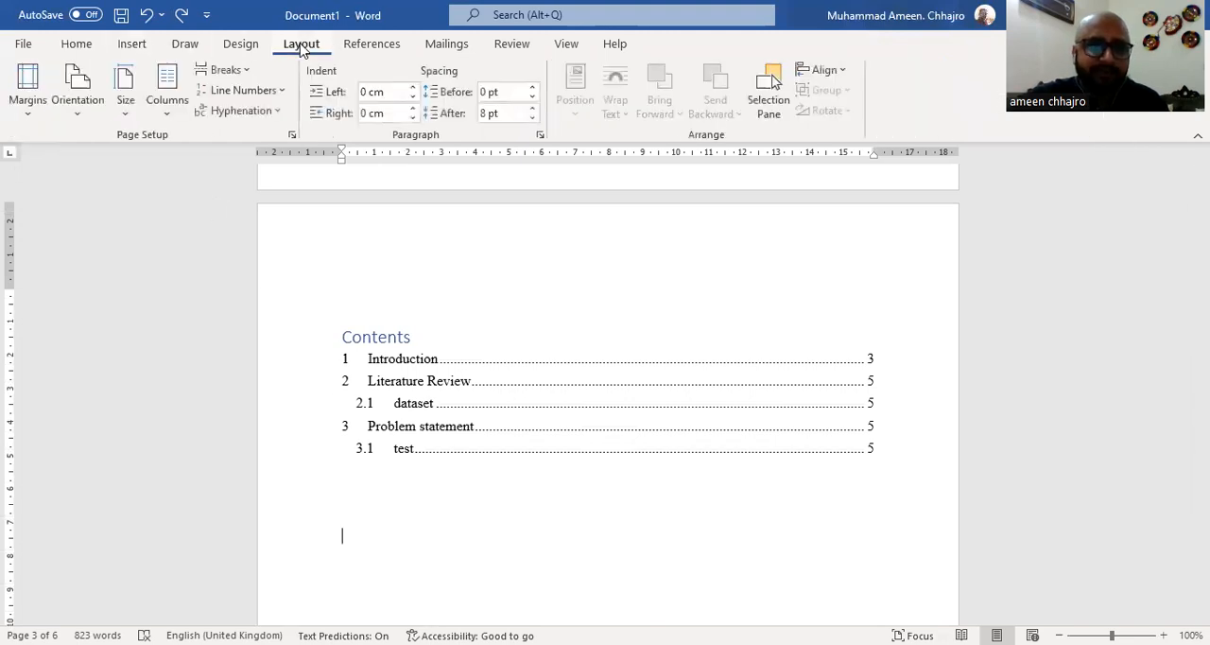
{"action": "left_click", "coordinate": [245, 74]}
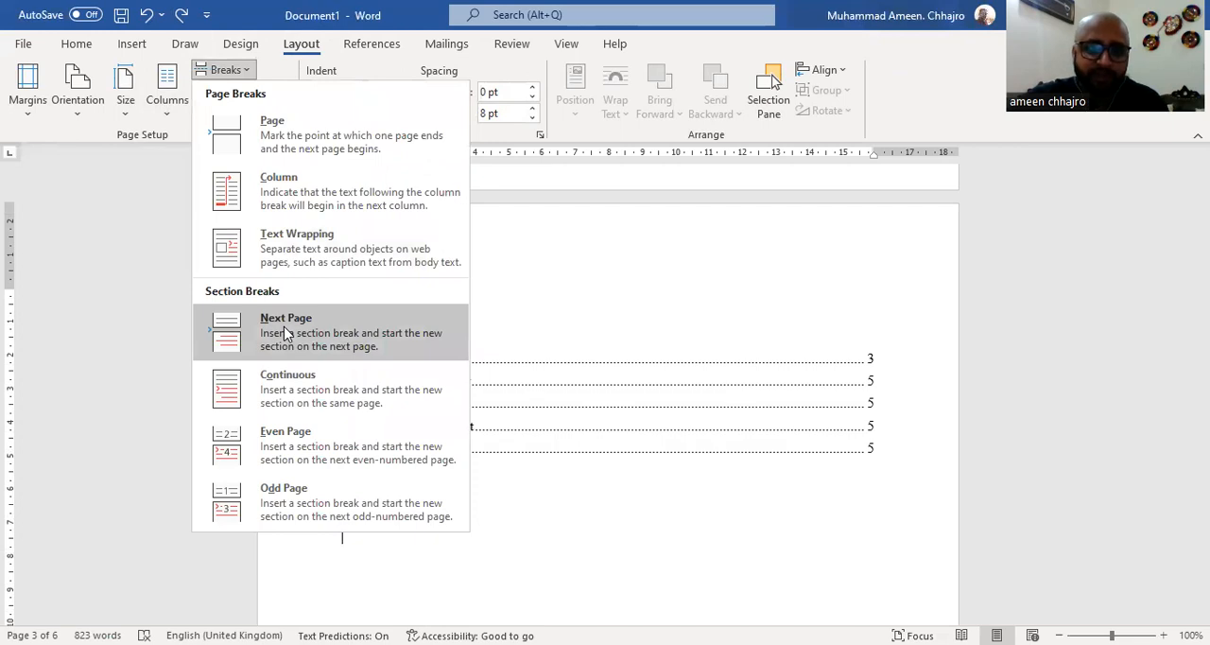
{"action": "left_click", "coordinate": [283, 331]}
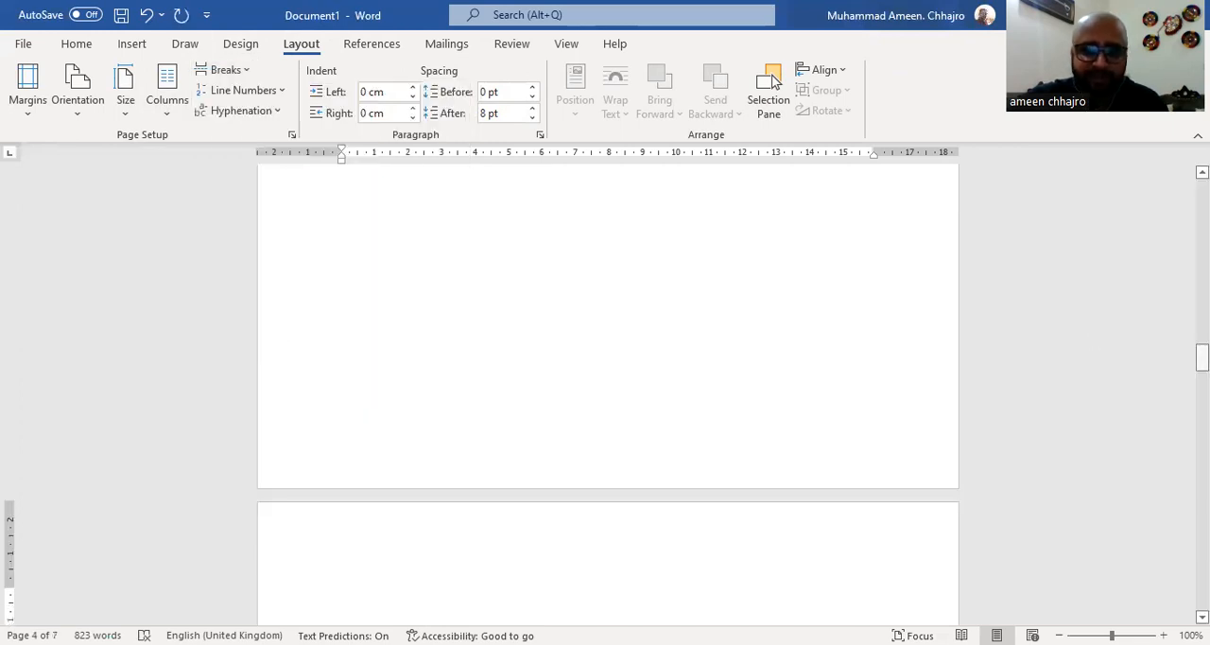
Set the page numbering of the Introduction's section to start at 1
{"action": "left_click_drag", "start_coordinate": [1201, 358], "coordinate": [1202, 427]}
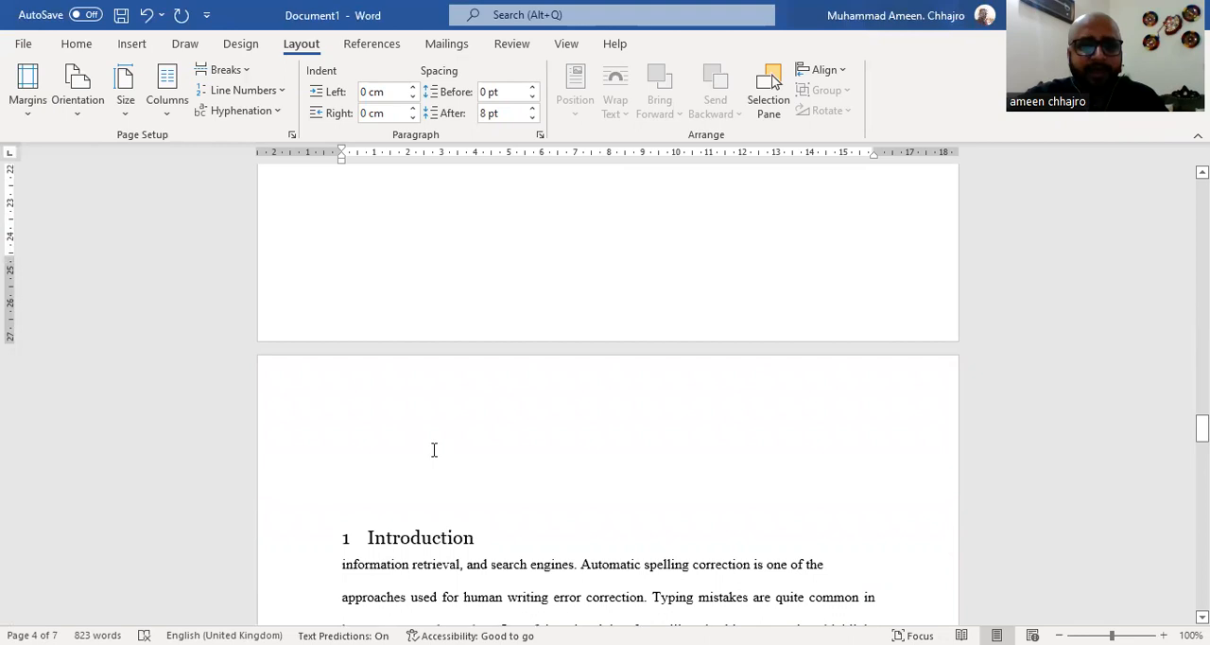
{"action": "left_click", "coordinate": [433, 449]}
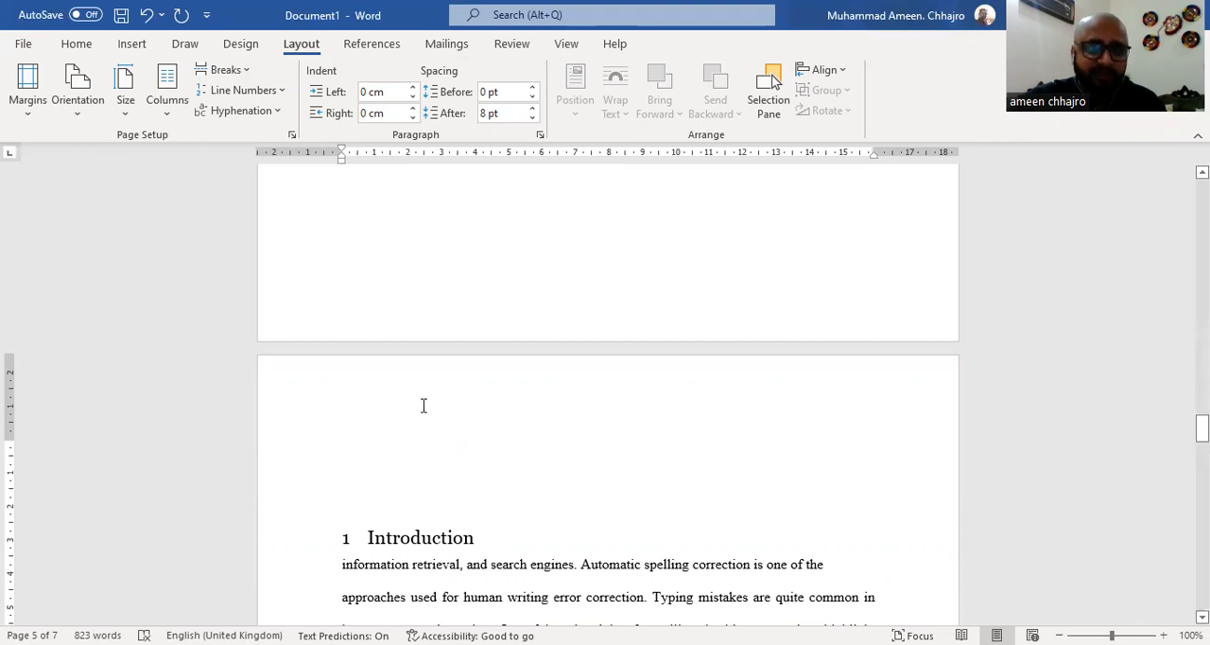
{"action": "left_click", "coordinate": [128, 43]}
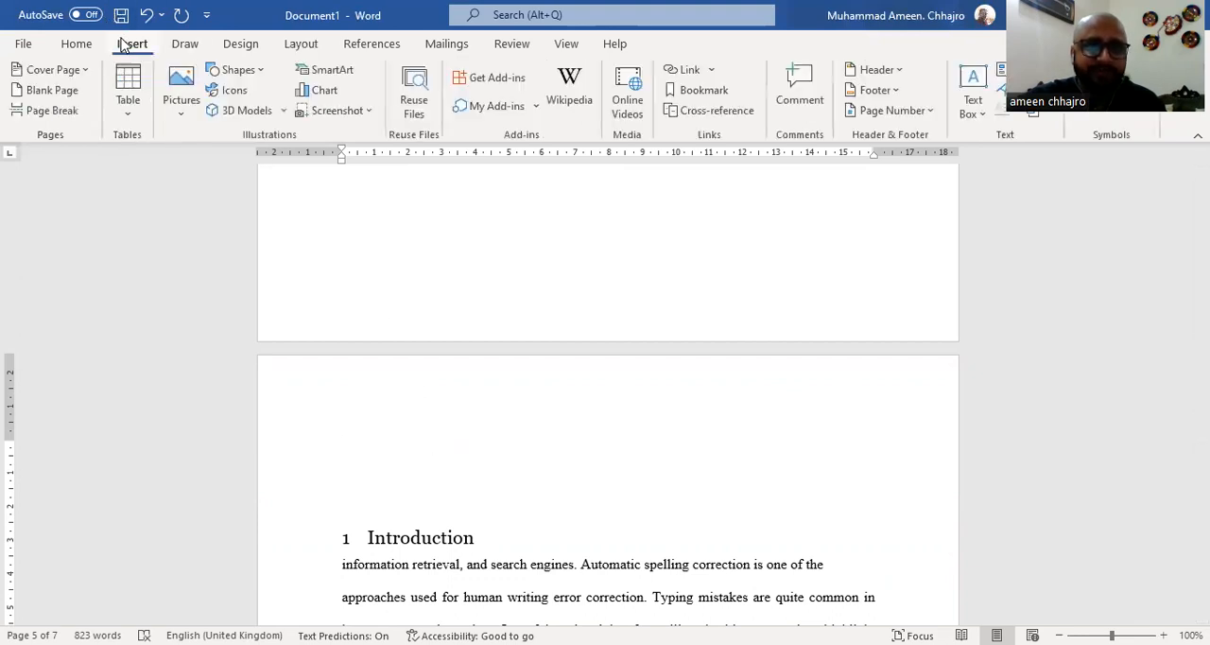
{"action": "left_click", "coordinate": [931, 111]}
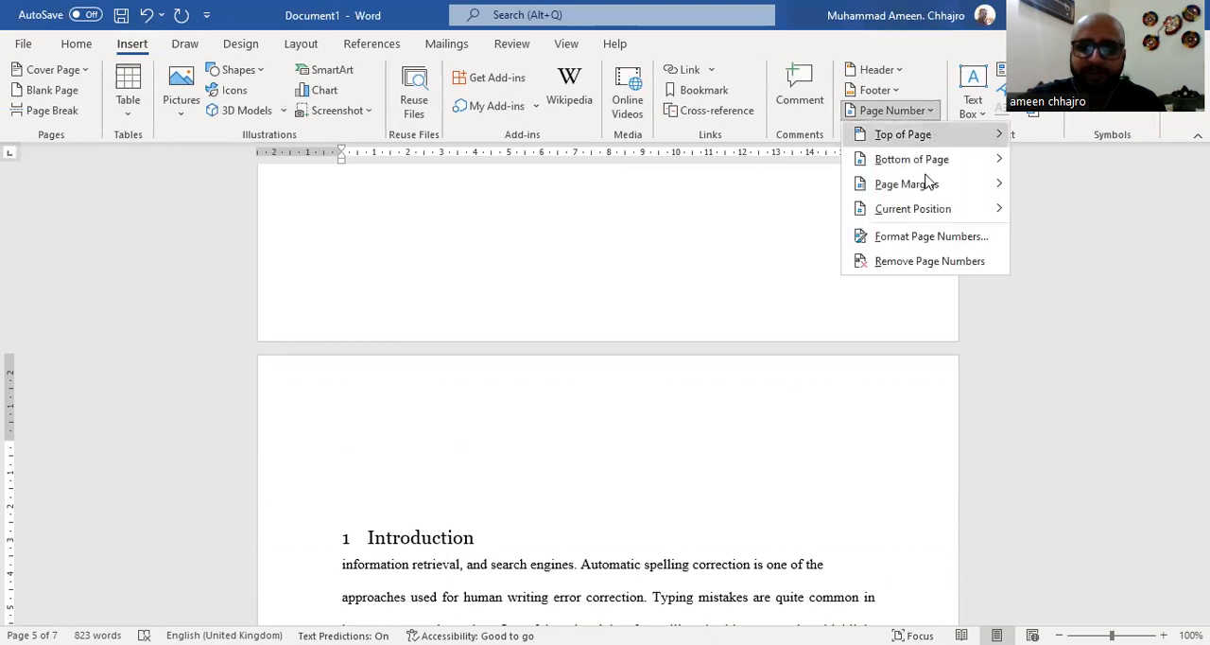
{"action": "left_click", "coordinate": [926, 237]}
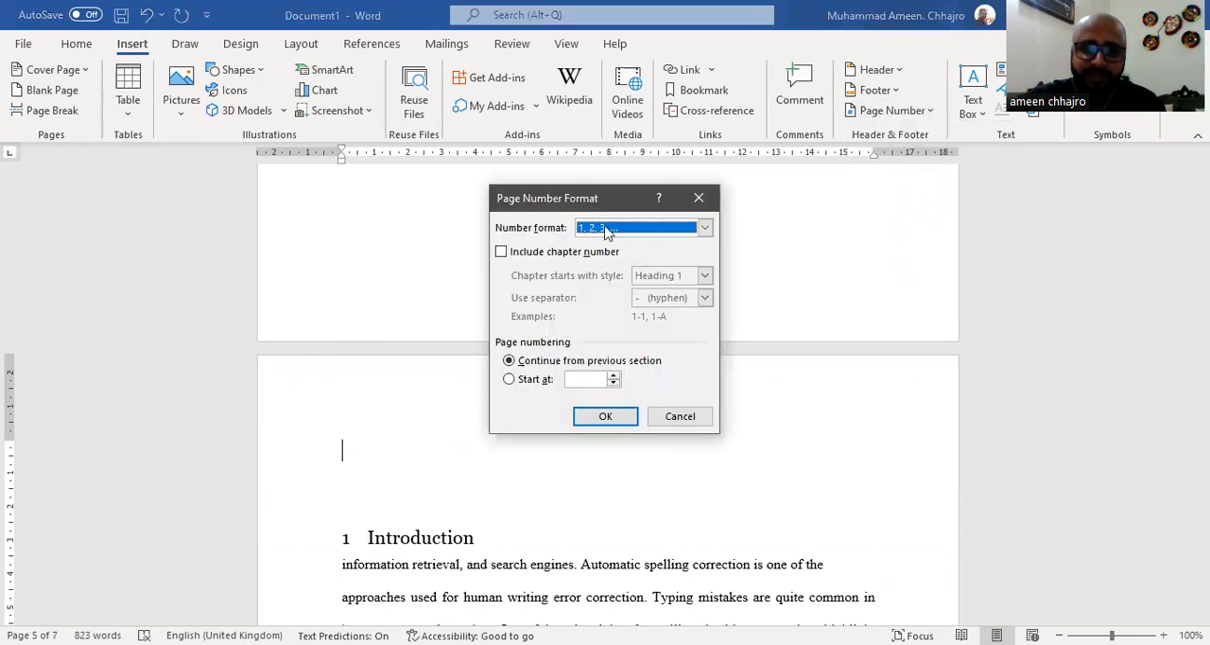
{"action": "left_click", "coordinate": [572, 378]}
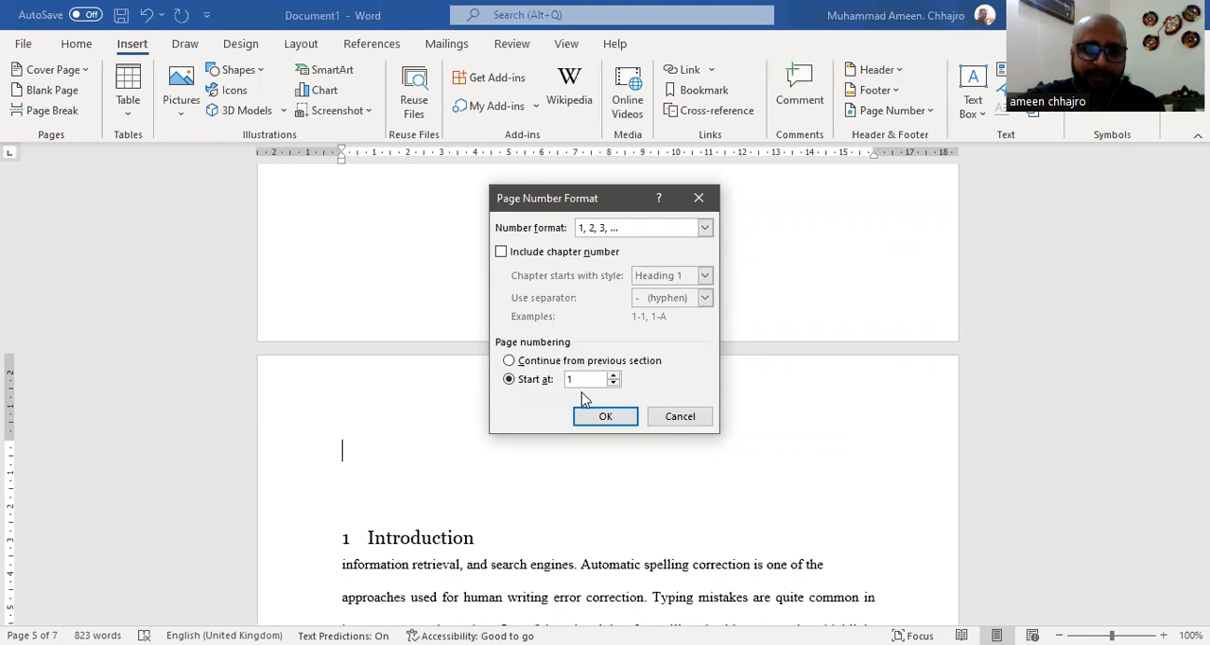
{"action": "left_click", "coordinate": [596, 417]}
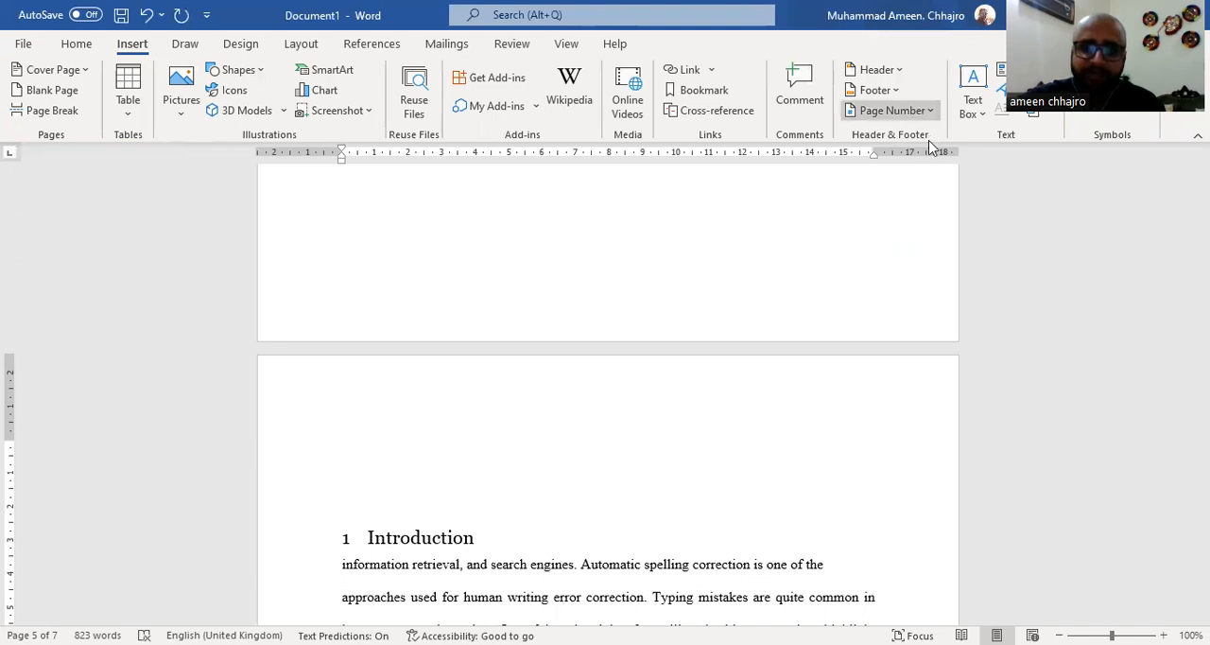
Add a centred Plain Number 2 page number at the top of the Introduction page
{"action": "left_click", "coordinate": [925, 112]}
{"action": "left_click", "coordinate": [705, 283]}
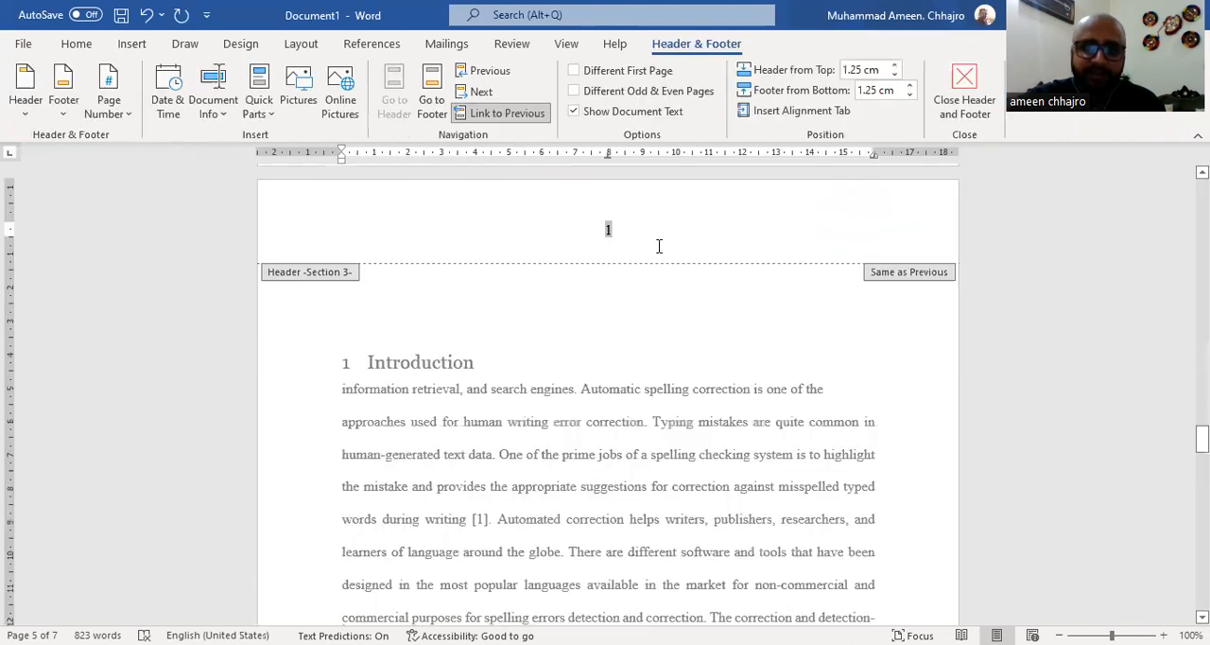
{"action": "left_click", "coordinate": [616, 229]}
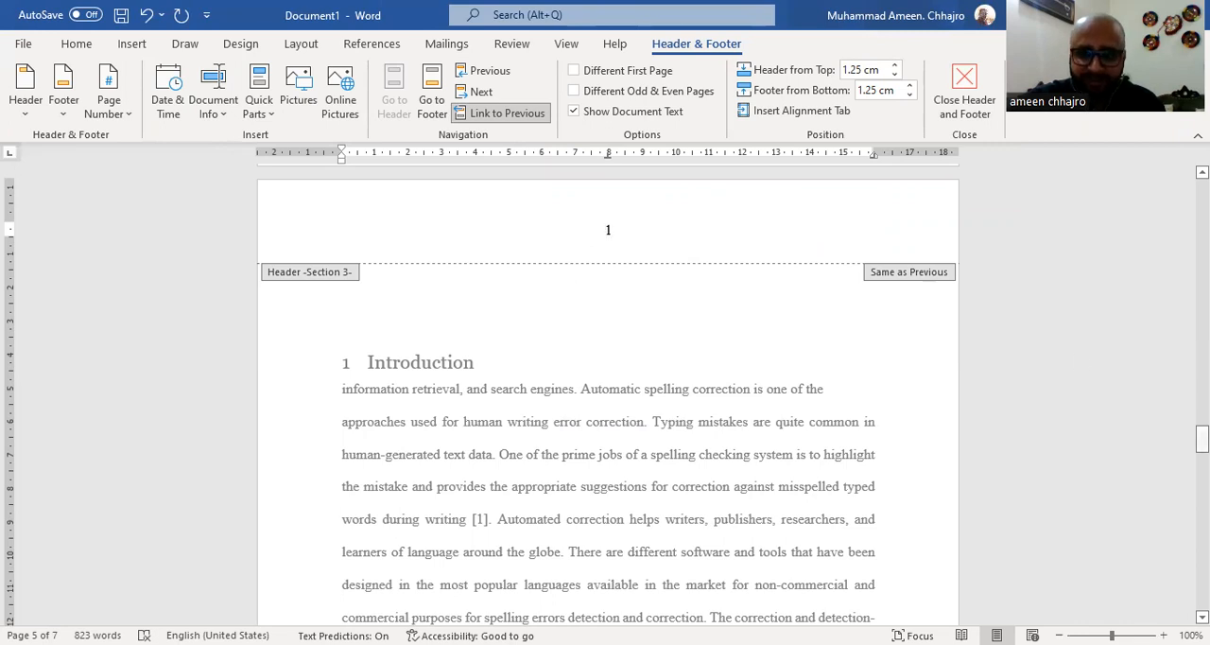
Turn off Link to Previous for the Section 3 header on the Introduction page
{"action": "left_click_drag", "start_coordinate": [1201, 439], "coordinate": [1169, 216]}
{"action": "left_click_drag", "start_coordinate": [1159, 197], "coordinate": [1181, 430]}
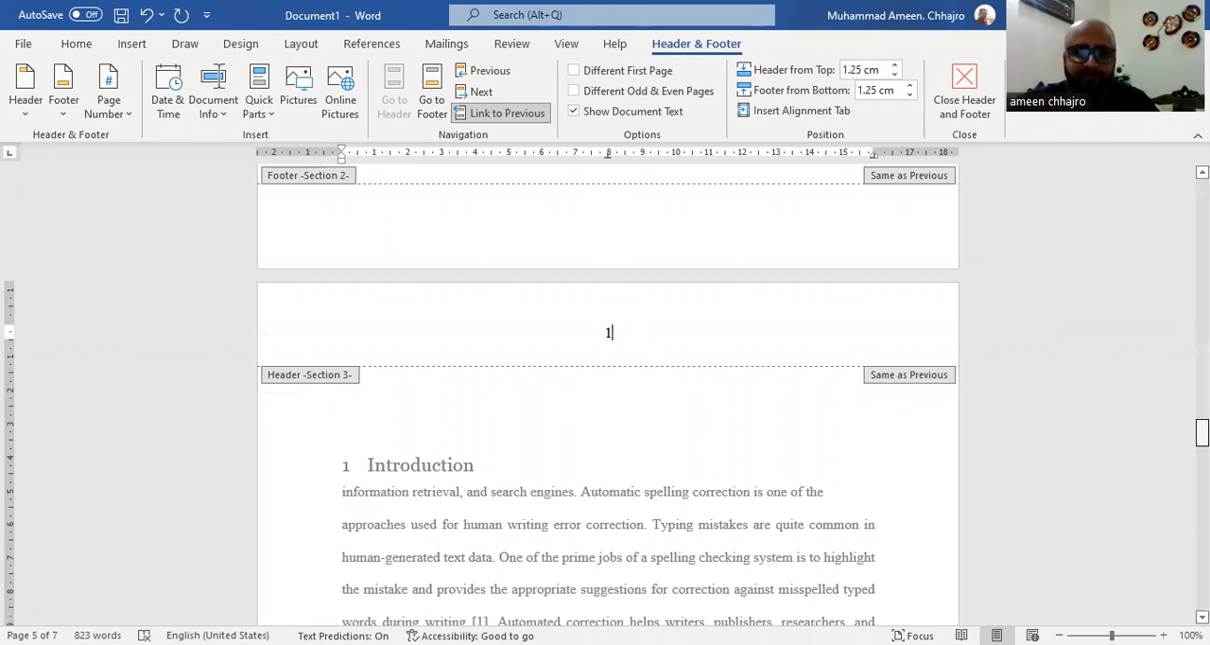
{"action": "left_click_drag", "start_coordinate": [1201, 432], "coordinate": [1164, 431]}
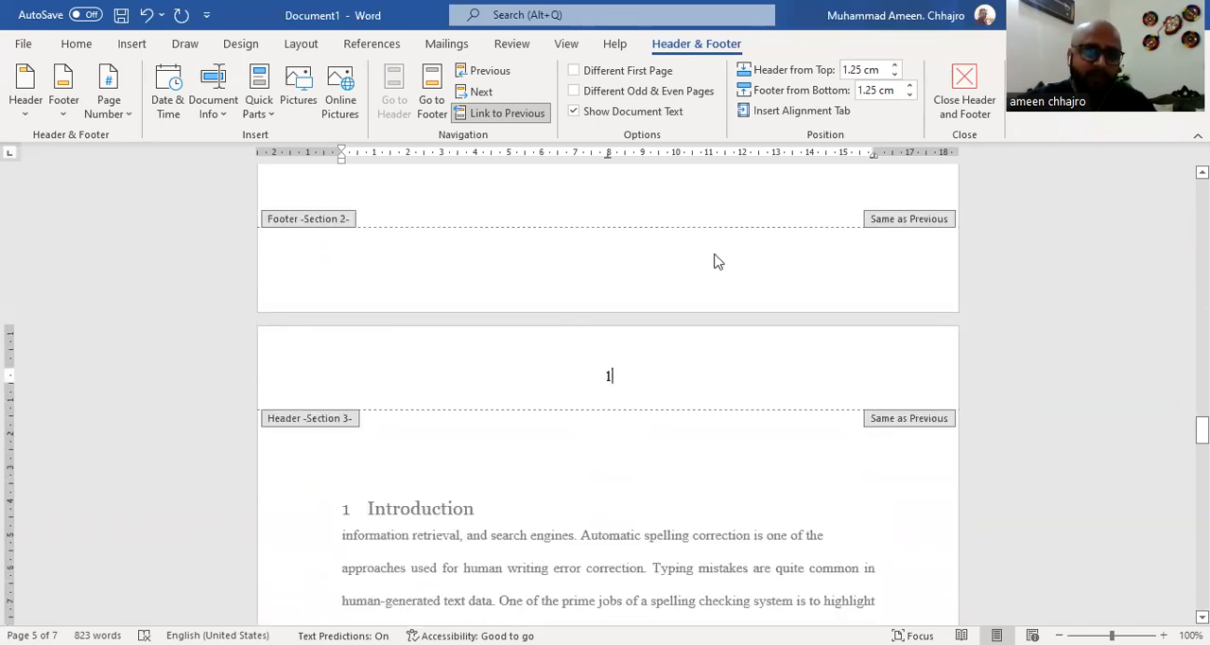
{"action": "left_click", "coordinate": [487, 113]}
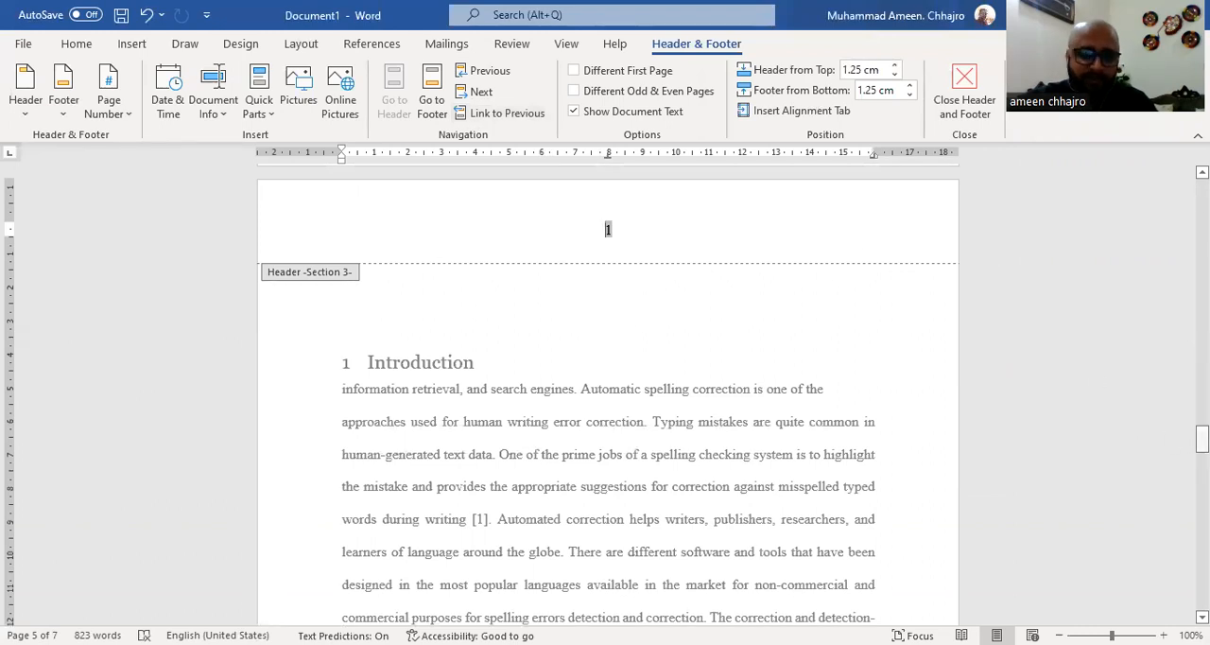
Delete the page number from the Section 2 header on the blank page before the Introduction and close header editing
{"action": "left_click_drag", "start_coordinate": [1202, 439], "coordinate": [1202, 428]}
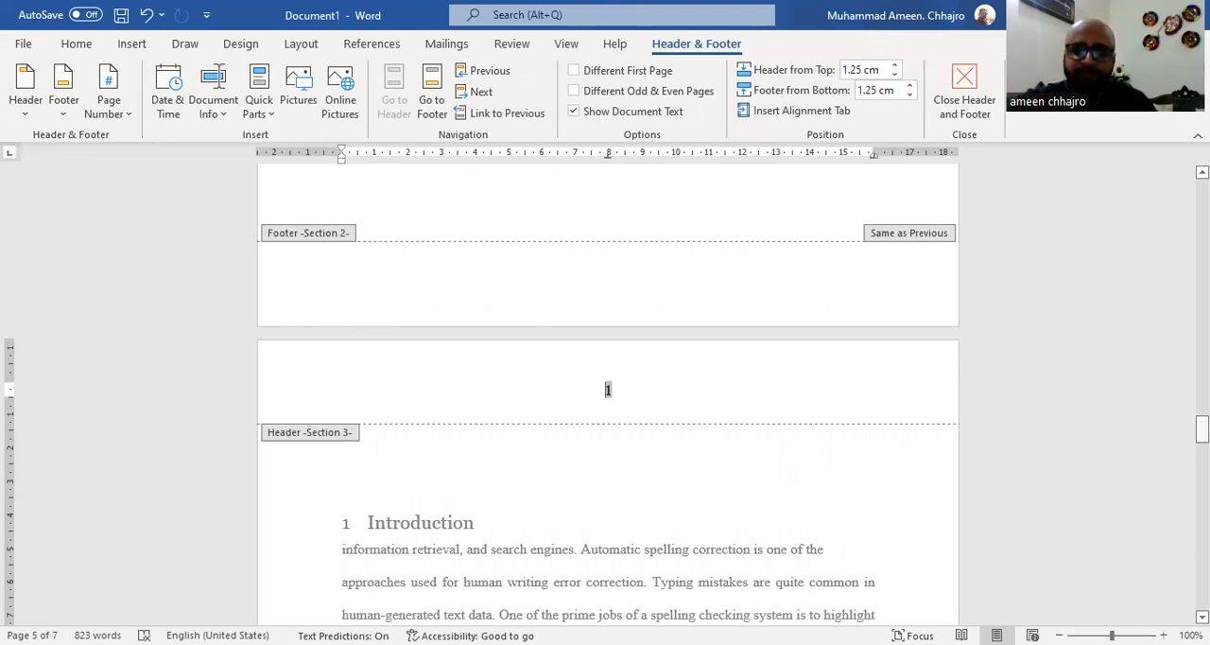
{"action": "left_click_drag", "start_coordinate": [1202, 428], "coordinate": [1202, 375]}
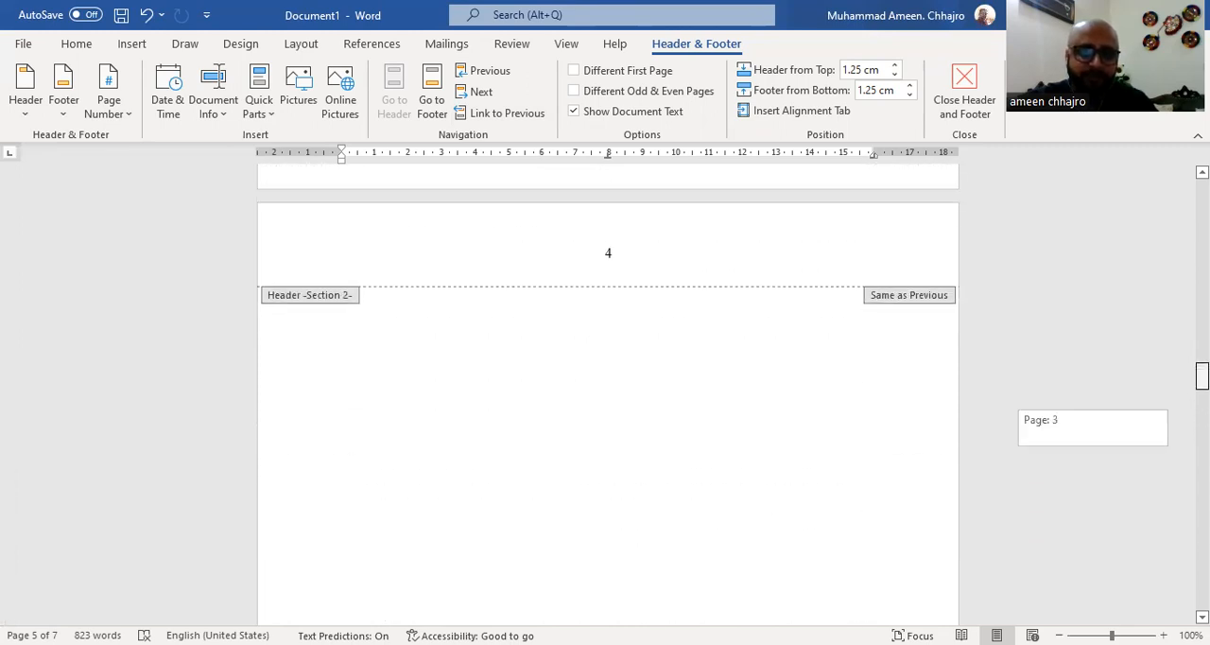
{"action": "left_click", "coordinate": [624, 266]}
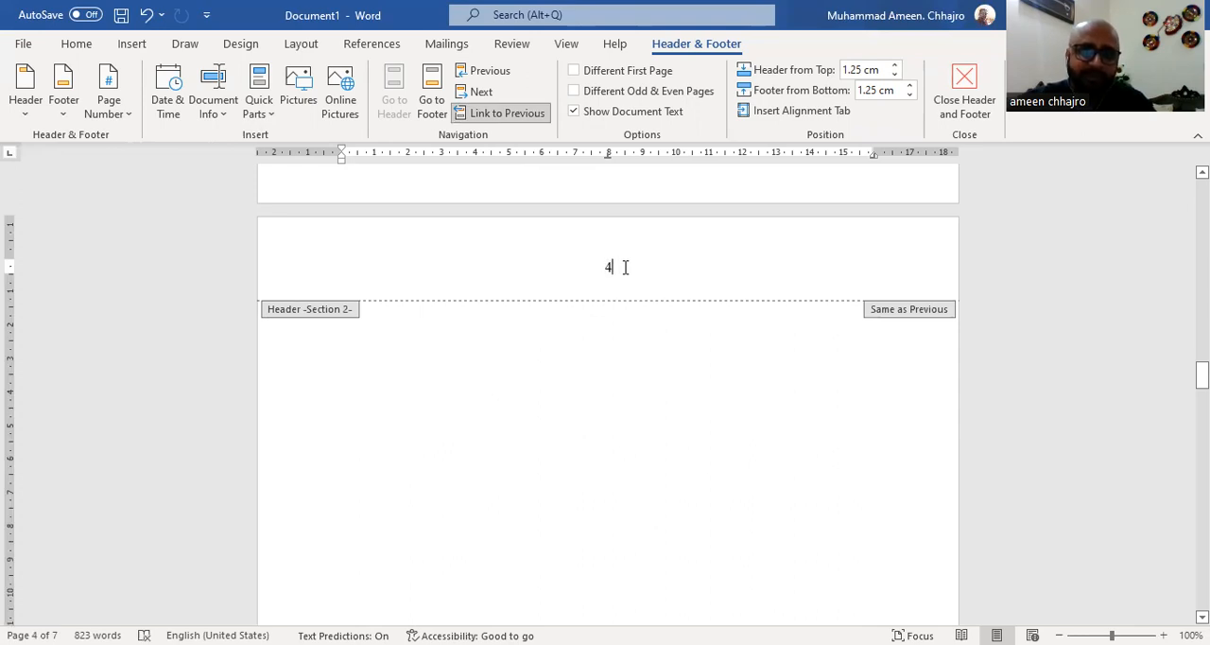
{"action": "double_click", "coordinate": [624, 266]}
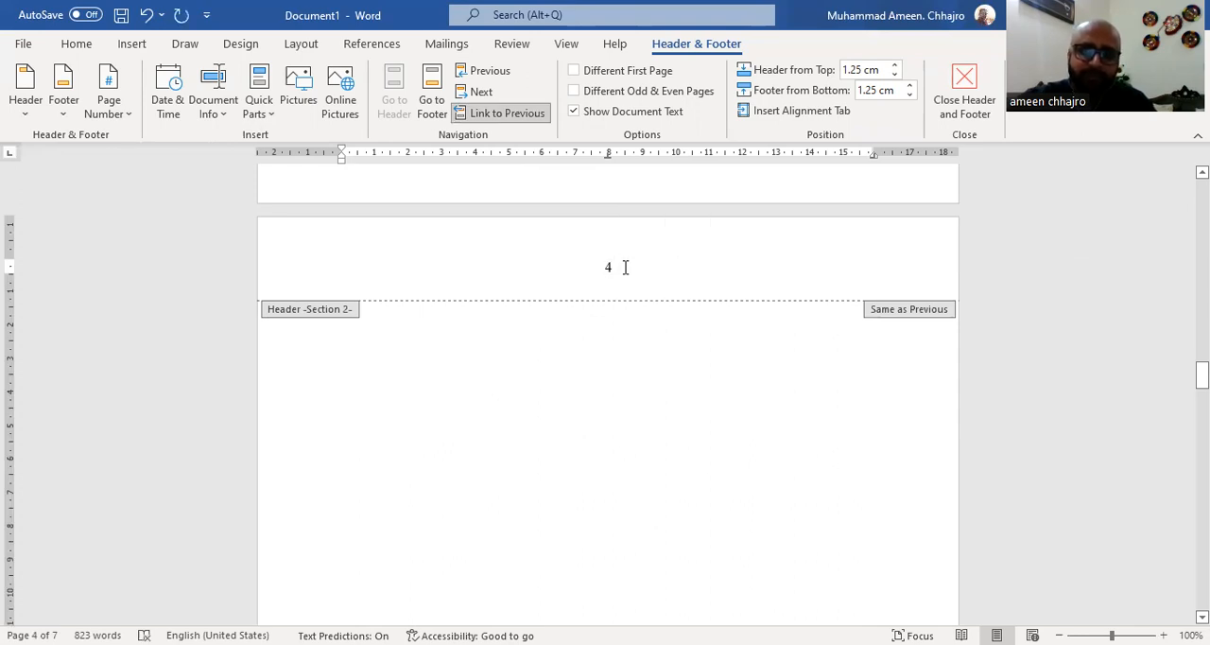
{"action": "key", "text": "Delete"}
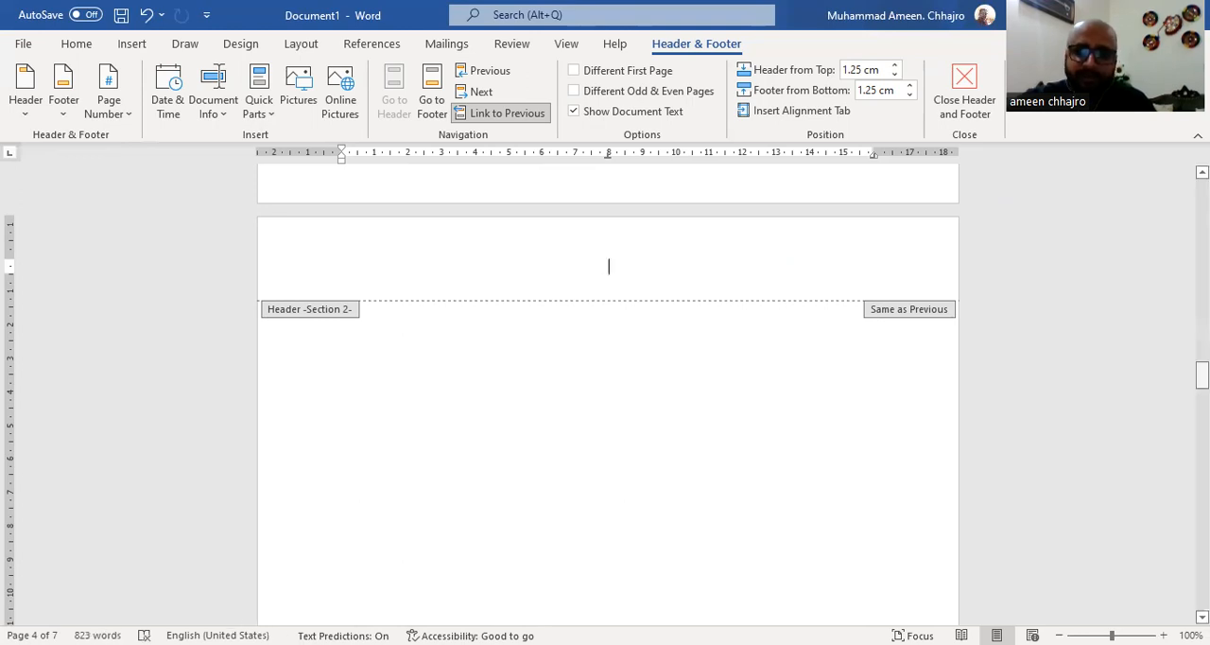
{"action": "left_click_drag", "start_coordinate": [1201, 374], "coordinate": [1170, 435]}
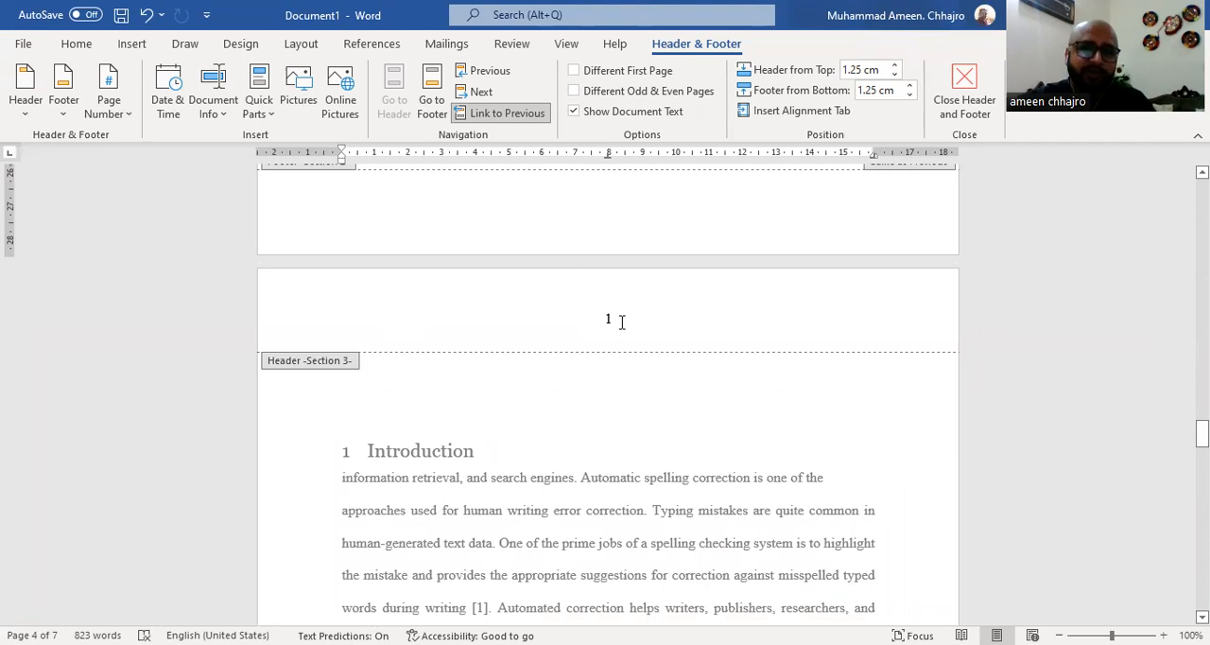
{"action": "left_click", "coordinate": [963, 106]}
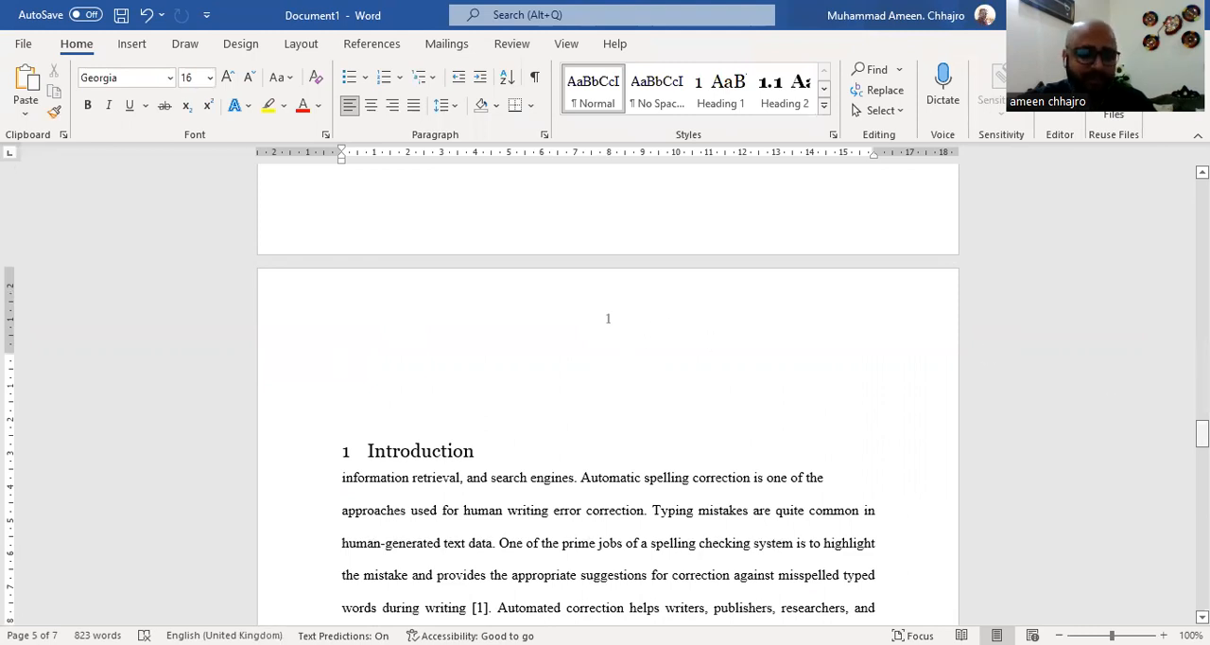
{"action": "left_click_drag", "start_coordinate": [1201, 433], "coordinate": [1174, 320]}
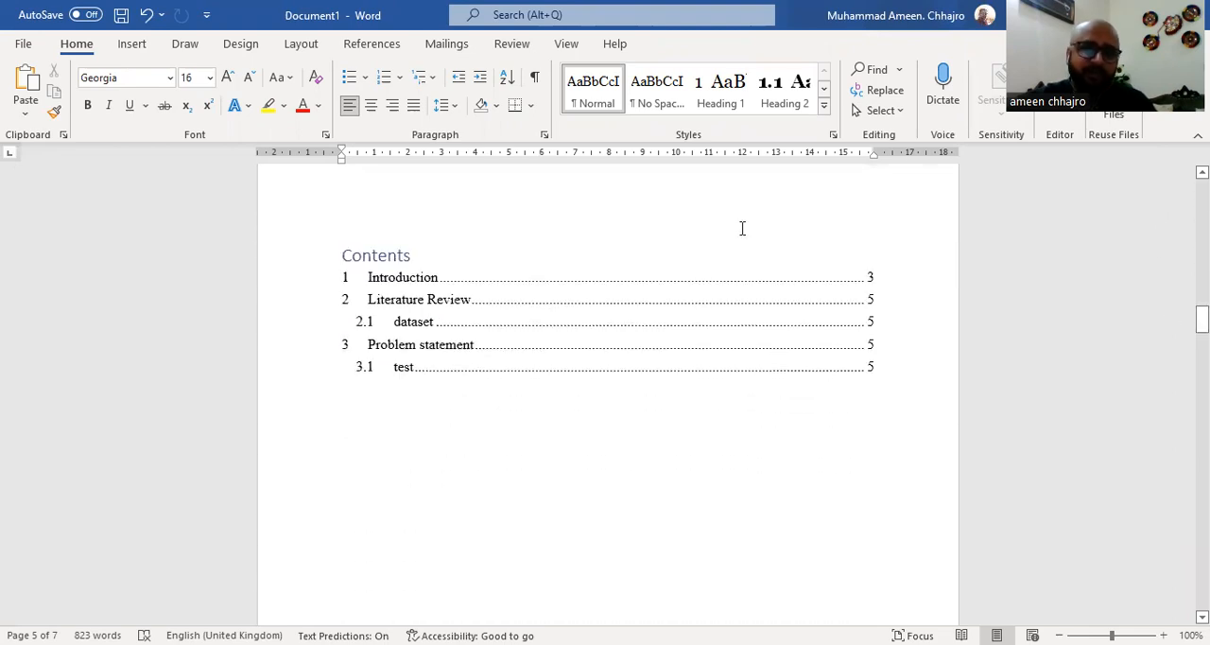